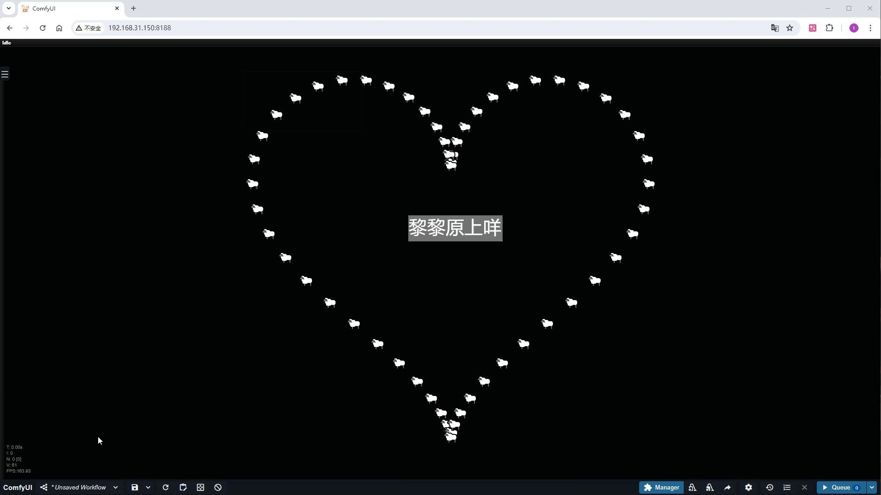
Load the default workflow and pan the canvas to free up empty space.
left_click(116, 487)
left_click(65, 373)
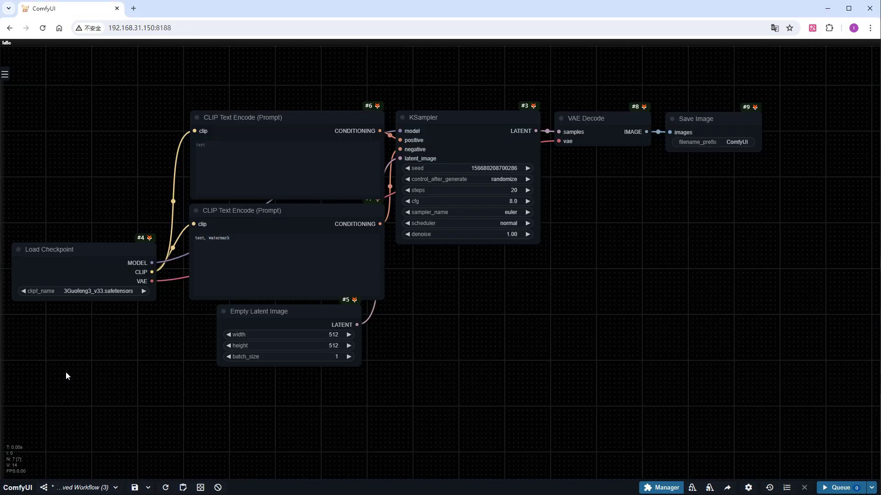
left_click_drag(65, 372, 324, 198)
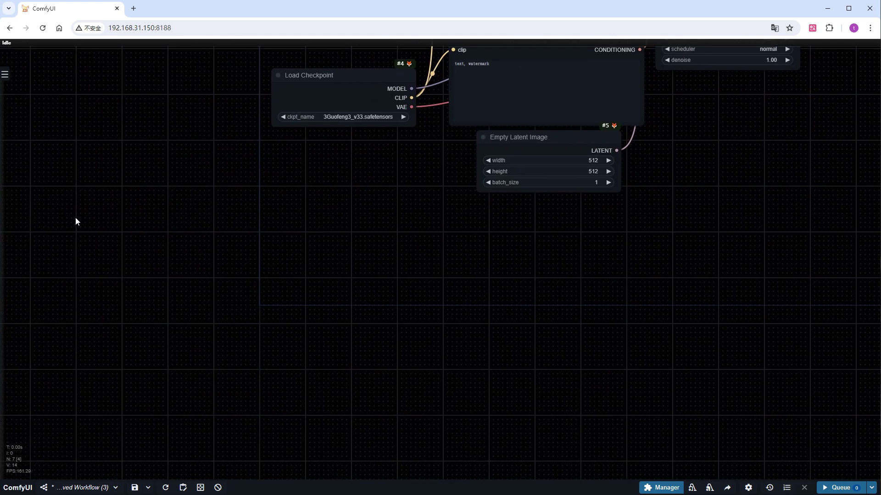
Add a Load Image node loading front-view.png.
double_click(56, 231)
type("load")
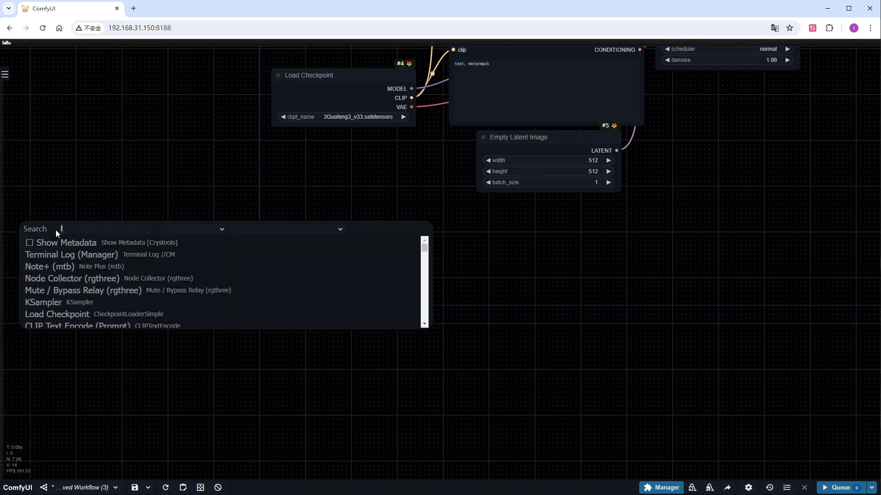
left_click(56, 270)
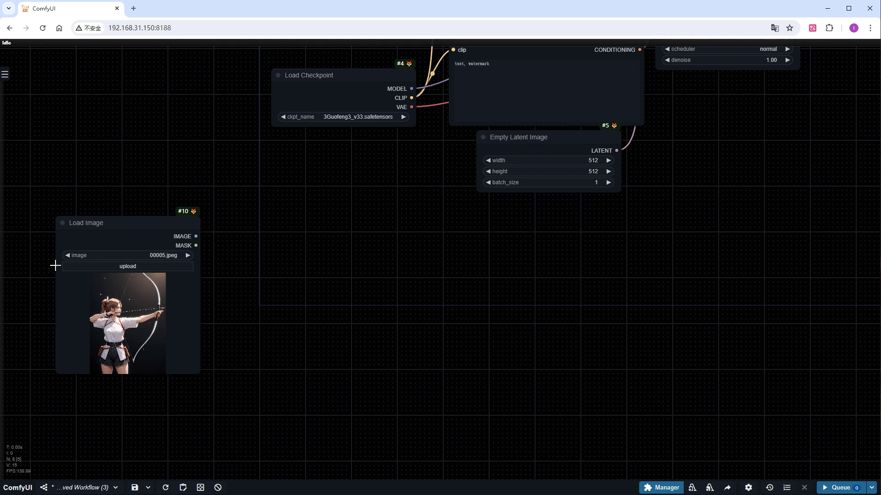
left_click(124, 254)
type("fron")
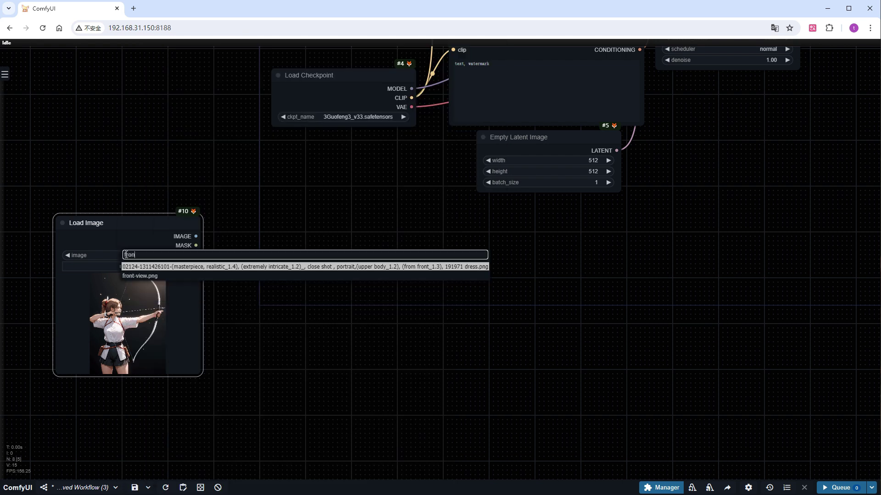
left_click(137, 276)
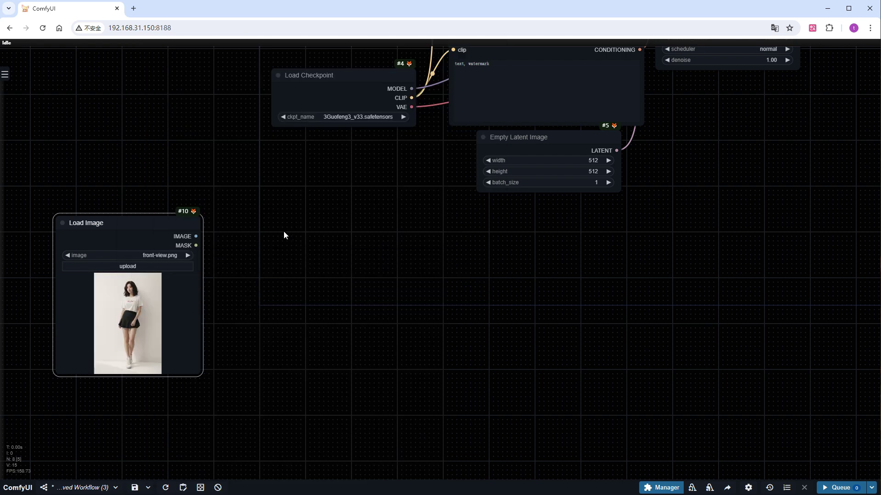
double_click(264, 230)
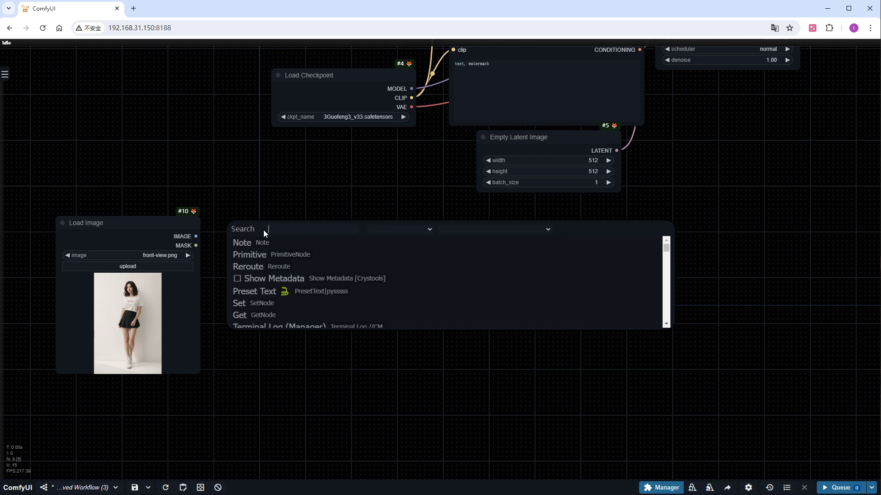
Add a WD14 Tagger fed by the loaded image, keeping the wd-vit-tagger-v3 model.
type("wd")
left_click(264, 268)
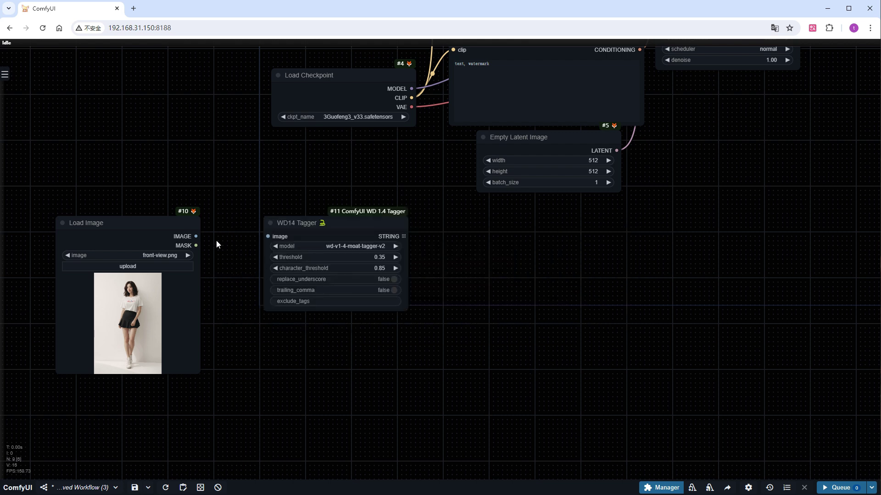
left_click_drag(195, 237, 267, 237)
left_click(314, 248)
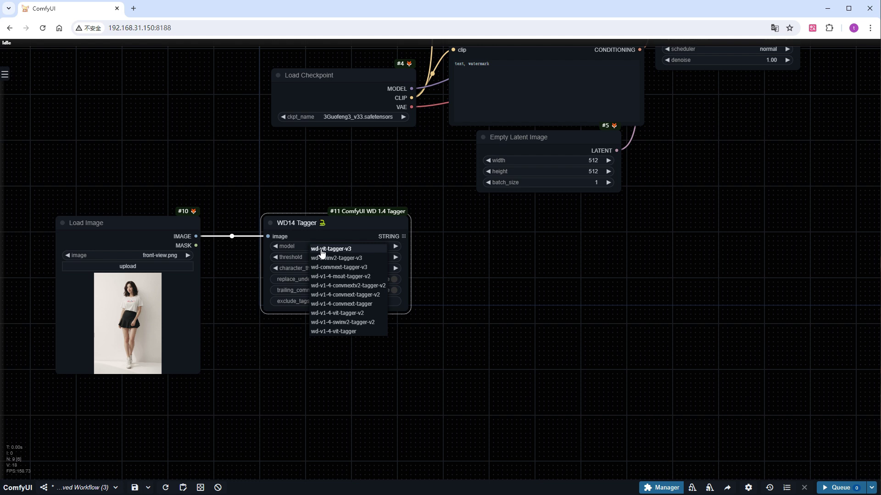
left_click(317, 249)
Add a String Function with text_a fed by the tagger's tags and text_b 'front-view,walking'.
double_click(457, 235)
type("string")
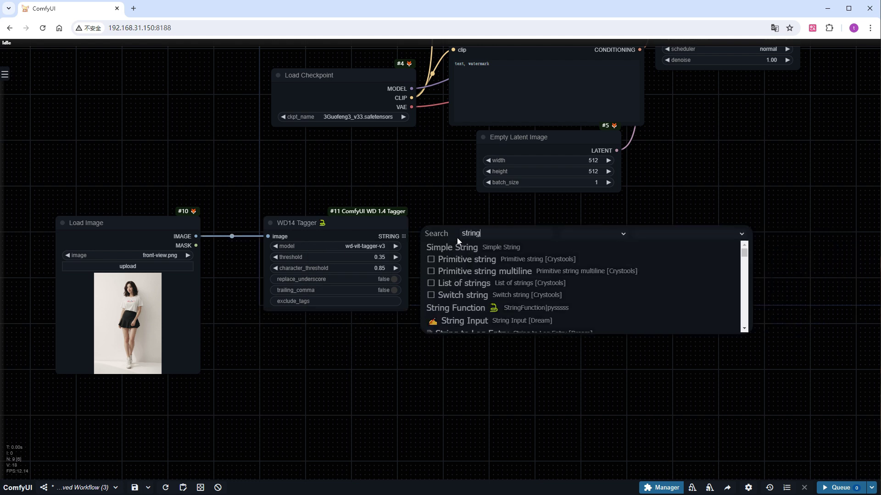
left_click(450, 308)
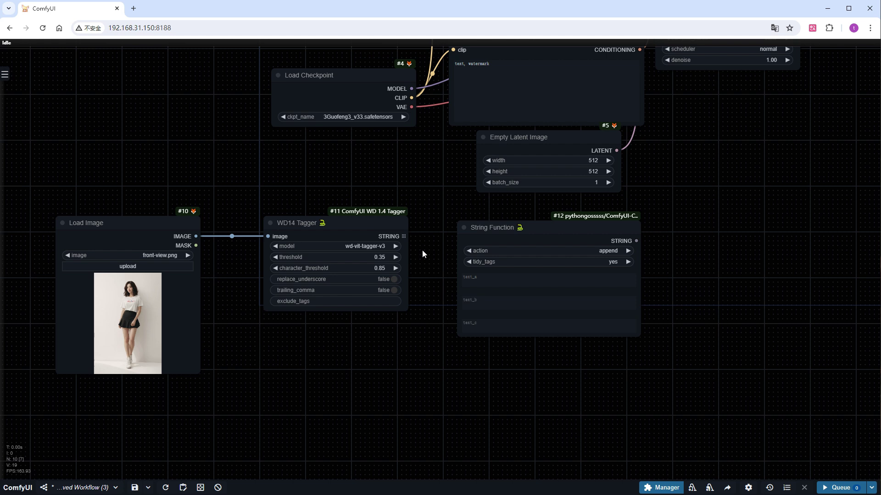
right_click(487, 232)
mouse_move(531, 409)
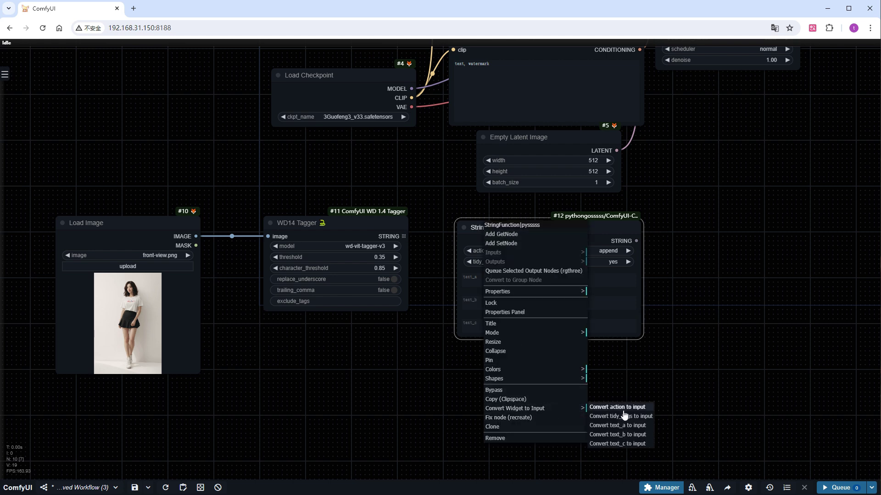
left_click(617, 425)
left_click(521, 294)
type("front-view,walking")
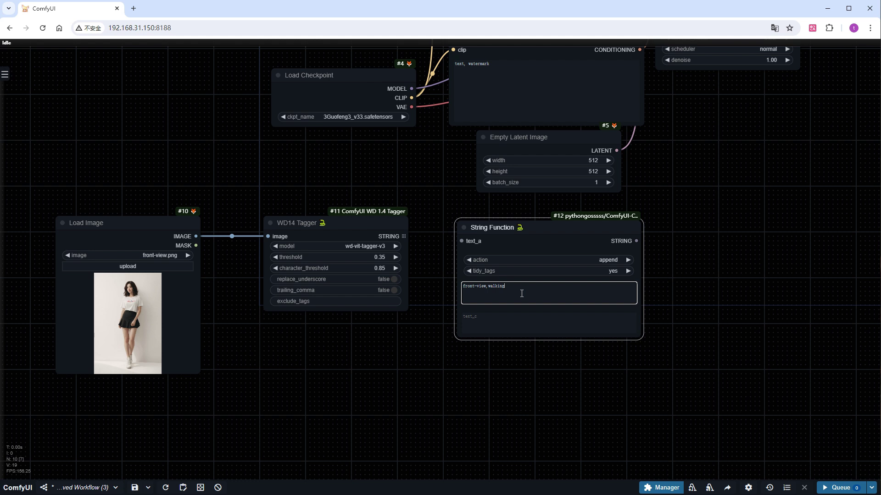
left_click_drag(405, 236, 461, 241)
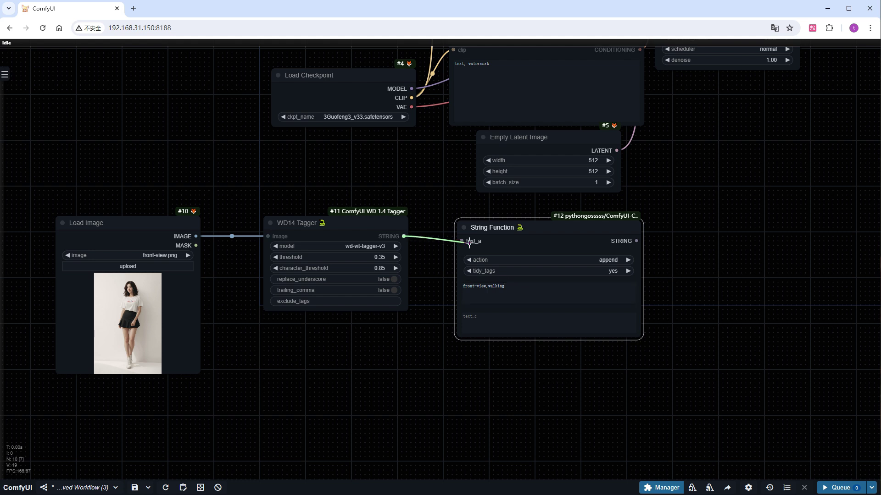
left_click_drag(644, 192, 644, 341)
Feed the positive prompt text from the String Function and paste a long weighted negative prompt.
right_click(440, 113)
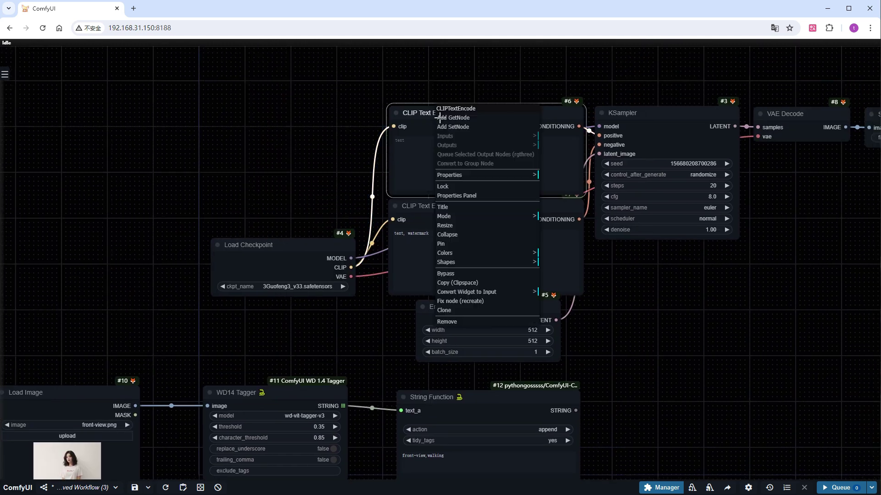
left_click(501, 297)
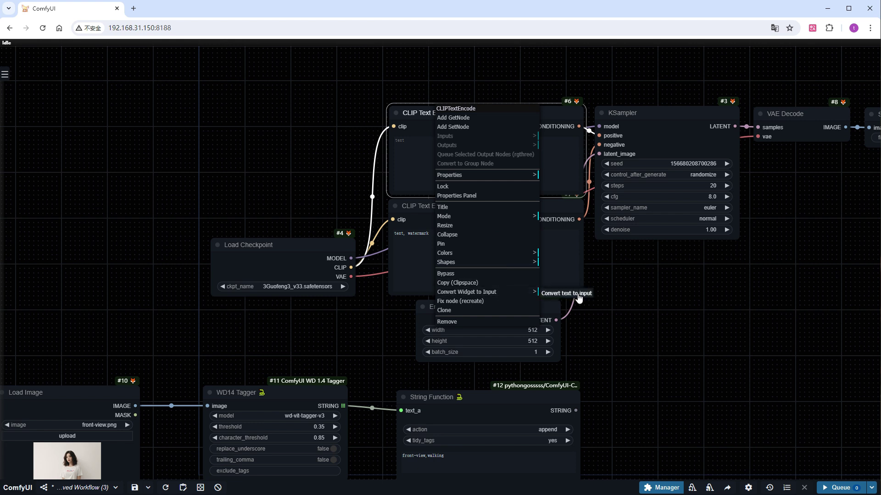
left_click(571, 293)
left_click_drag(576, 410, 452, 159)
left_click(489, 265)
key("ctrl+a")
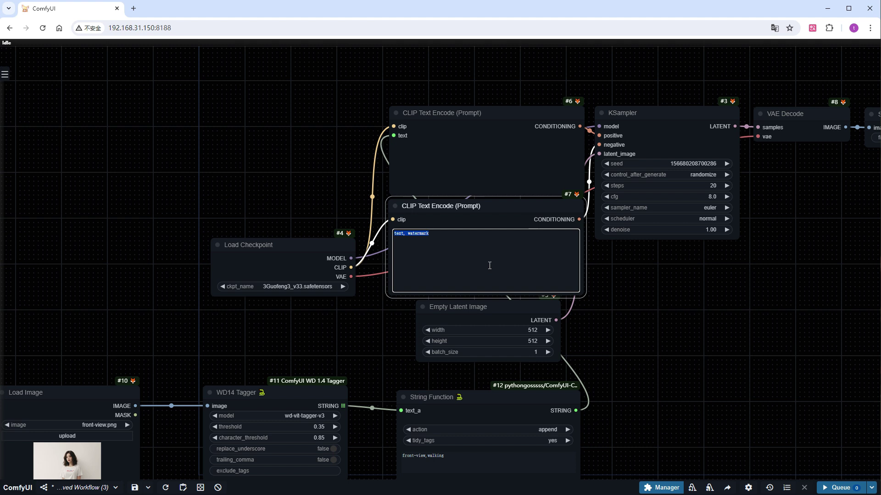
type("(poorly drawn face:1.3), (bad anatomy:1.4), (bad proportions:1.5), dehydrated, (ugly:1.2), morbid, (mutated hands:1.4), extra fingers, extra arms, extra legs, (fused fingers:1.2), (long neck:1.3), (low quality:1.5), (low-res:1.4), (worst quality:1.6), (deformed:1.5), (disfigured:1.4), malformed limbs, missing arms, missing legs, (mutated:1.4), mutilated, (gross proportions:1.2), (blurry:1.3), (cropped:1.2), (out of frame:1.2), (duplicate:1.3), (cloned face:1.3), (extra limbs:1.3), (JPEG artifacts:1.2), (error:1.1), (username:1.6), (signature:1.6), (watermark:1.6), (text:1.6),")
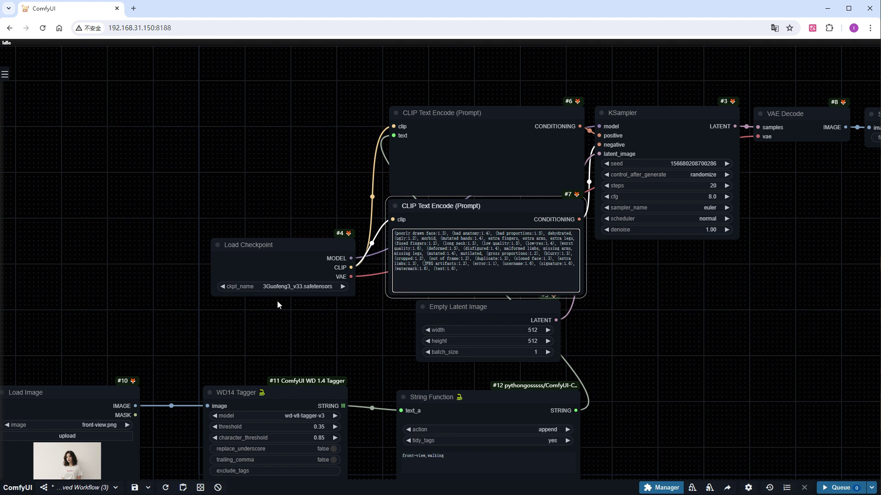
Set the checkpoint to awportrait_v10.safetensors and move Load Checkpoint further left.
left_click(279, 286)
type("aw")
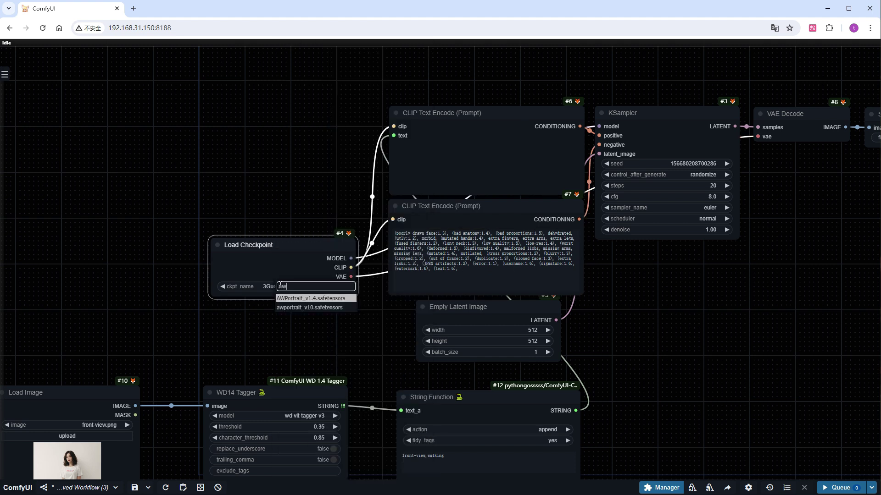
left_click(295, 308)
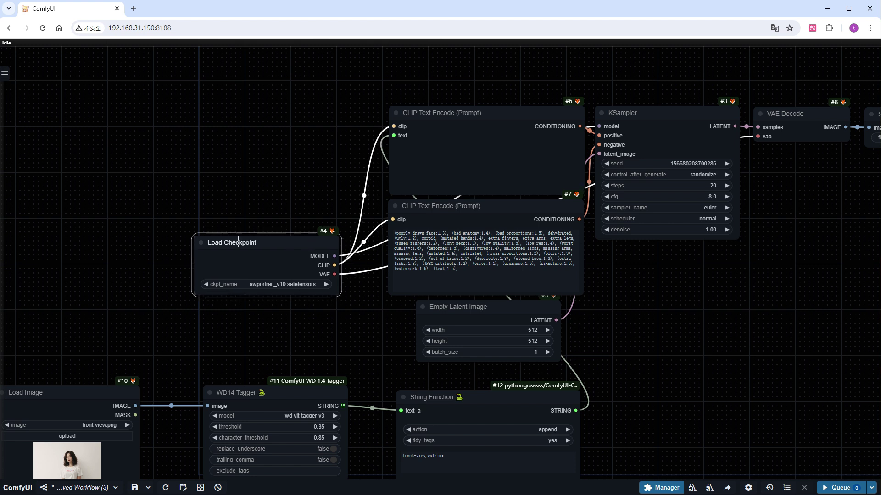
left_click_drag(316, 247, 2, 233)
left_click_drag(78, 146, 242, 217)
Add Load LoRA with lcm_lora_sd15.safetensors, fed by checkpoint MODEL/CLIP, its CLIP driving both prompt encoders.
double_click(270, 164)
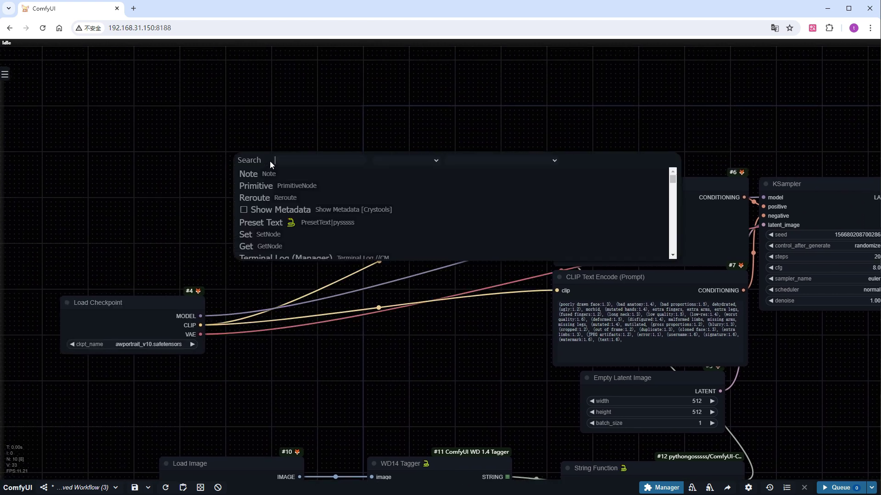
type("load")
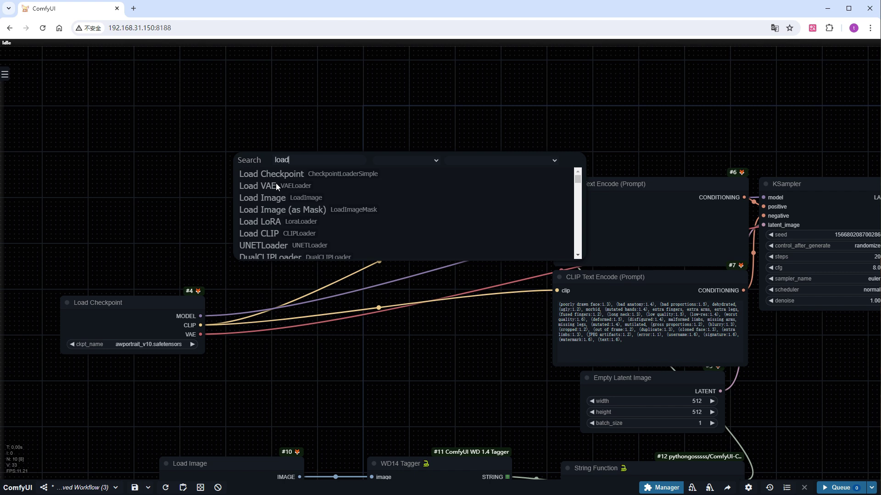
left_click(275, 221)
left_click(297, 187)
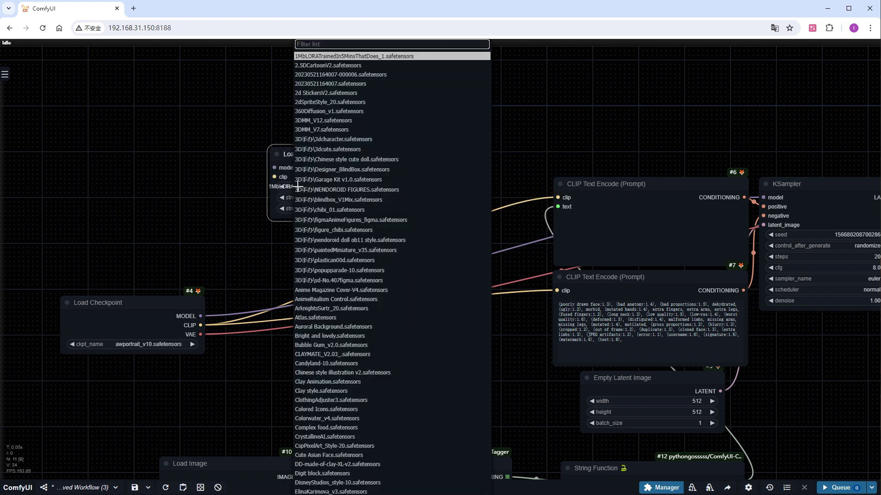
type("lcm")
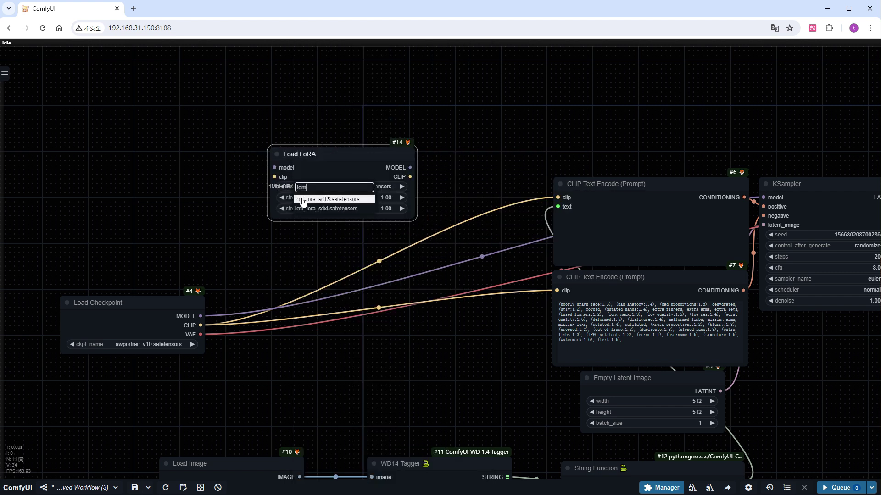
left_click(321, 199)
left_click_drag(200, 316, 274, 168)
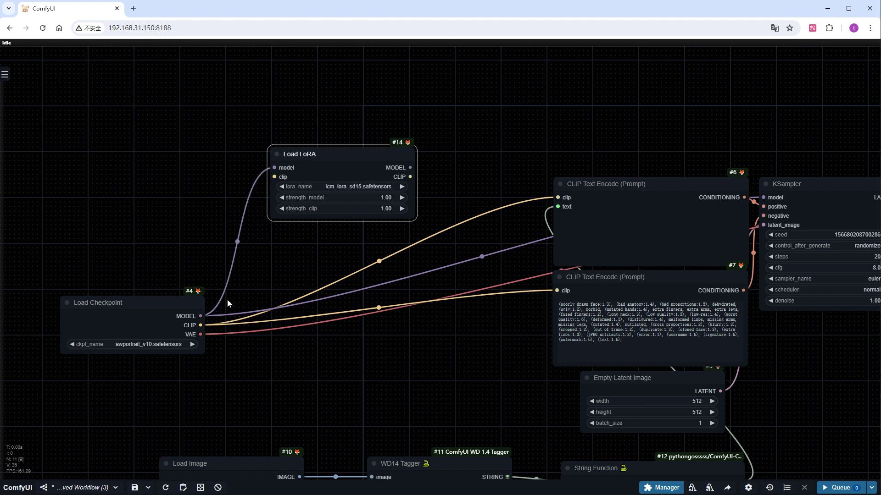
left_click_drag(201, 325, 274, 176)
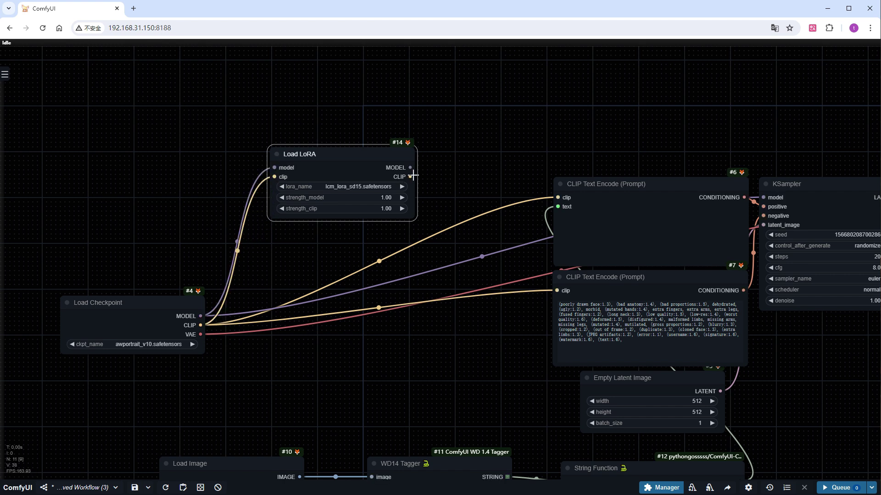
left_click_drag(412, 176, 537, 194)
left_click_drag(410, 177, 557, 290)
Add LoraLoaderModelOnly with v3_sd15_adapter.ckpt between Load LoRA's MODEL and the KSampler model input.
double_click(530, 88)
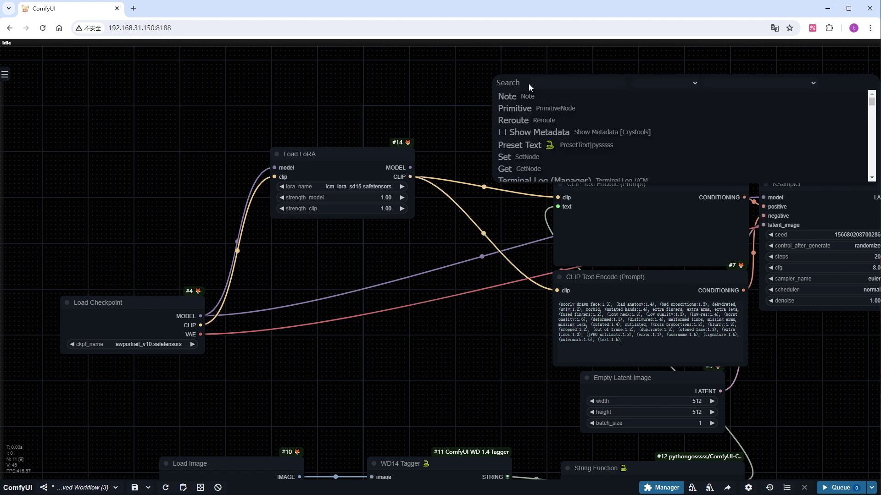
type("lora")
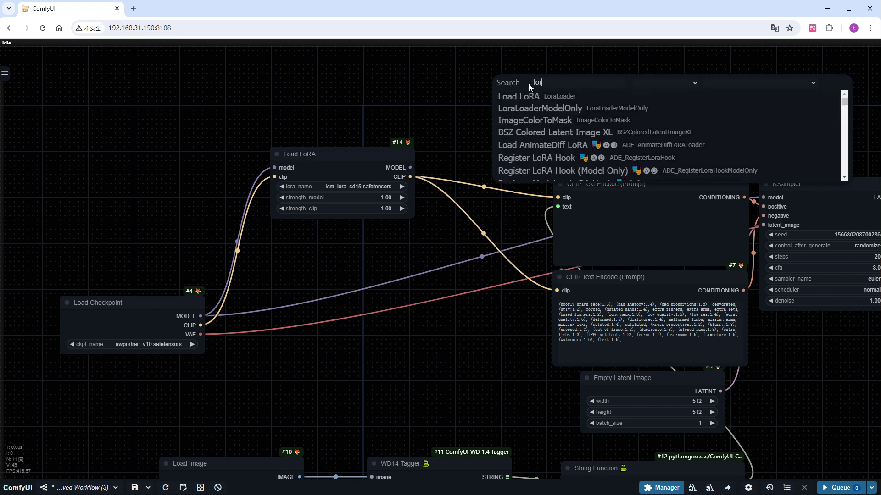
left_click(527, 112)
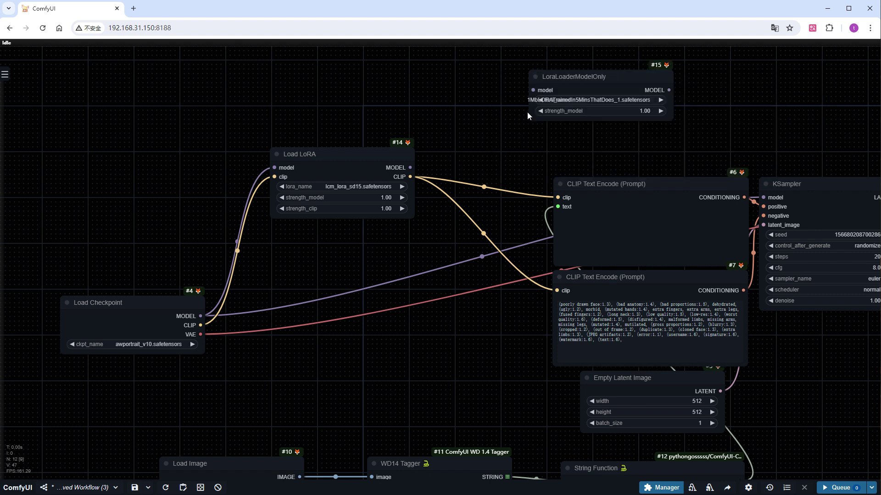
left_click(555, 99)
type("v")
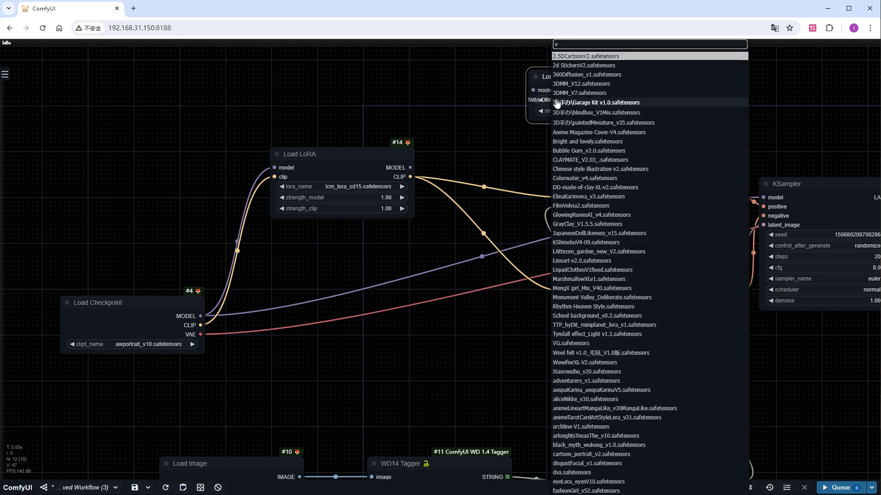
type("3")
left_click(579, 231)
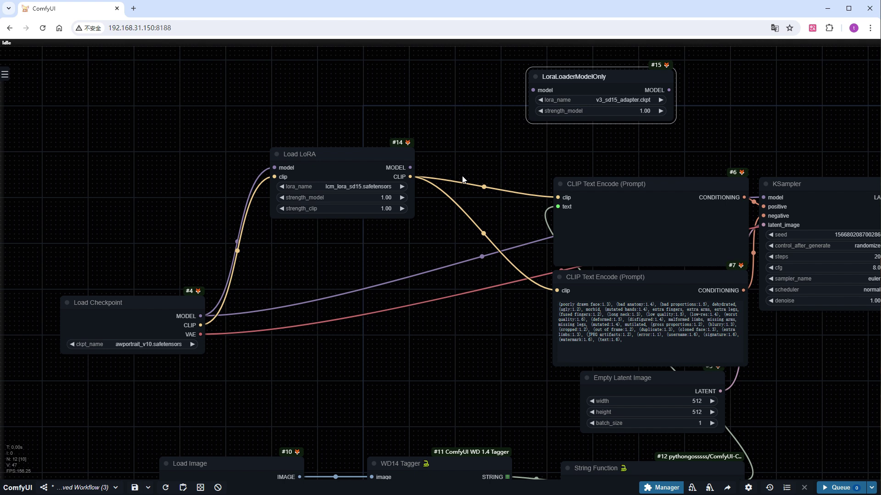
left_click_drag(410, 168, 532, 90)
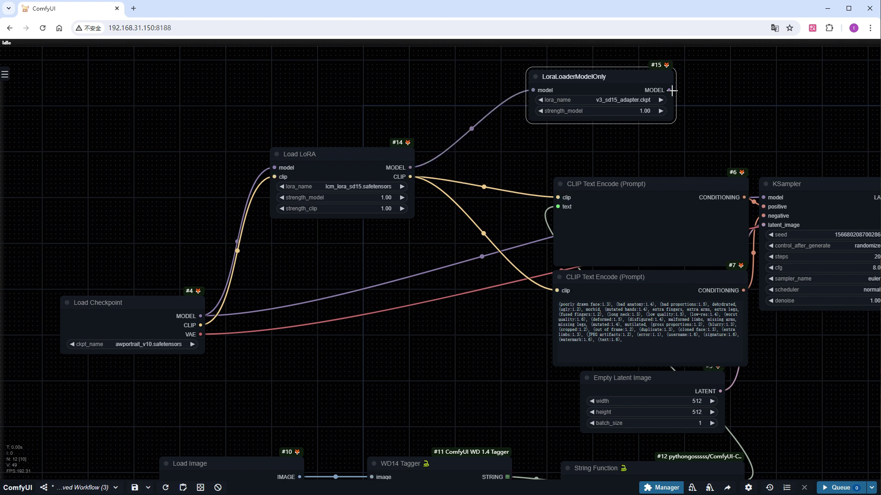
left_click_drag(668, 90, 770, 199)
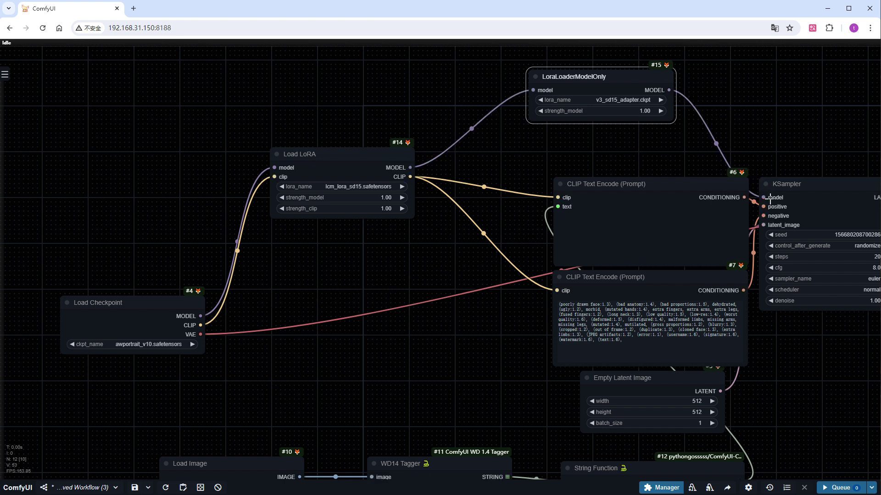
left_click_drag(783, 271, 475, 368)
scroll(557, 223, "up", 1)
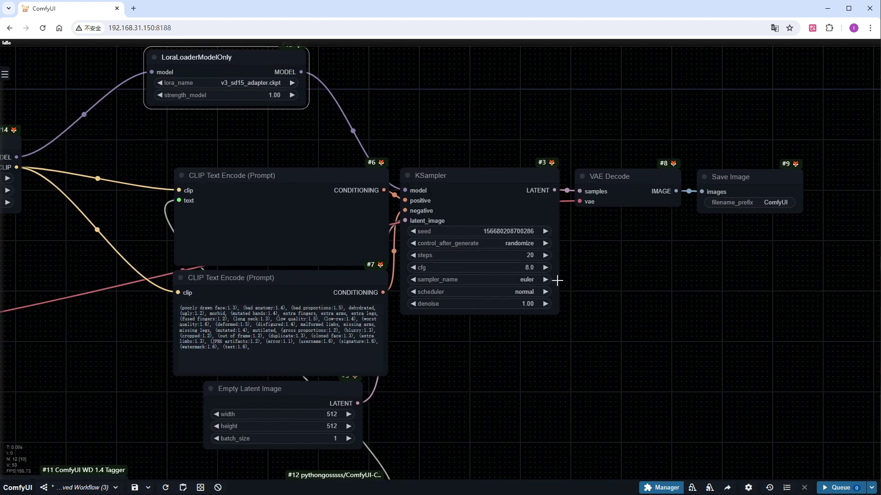
Set the KSampler seed to 77 (fixed) and steps to 8.
left_click(527, 236)
type("77")
key("Return")
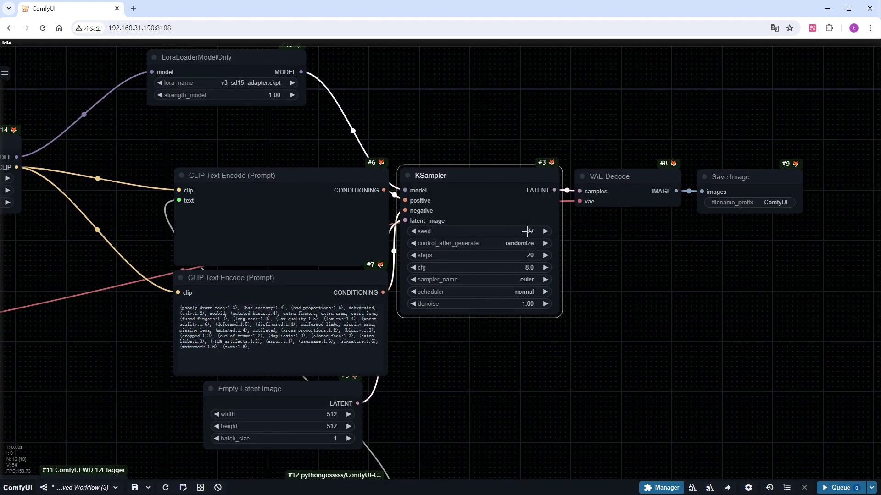
left_click(521, 242)
left_click(517, 245)
left_click(487, 255)
type("8")
key("Return")
Set KSampler cfg to 1.0, sampler lcm and scheduler sgm_uniform.
left_click(490, 269)
type("1")
key("Return")
left_click(493, 280)
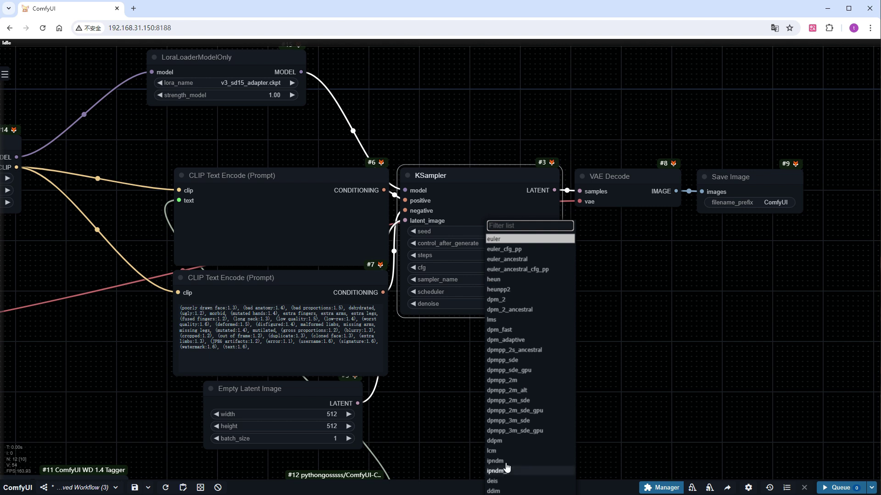
left_click(493, 451)
left_click(490, 293)
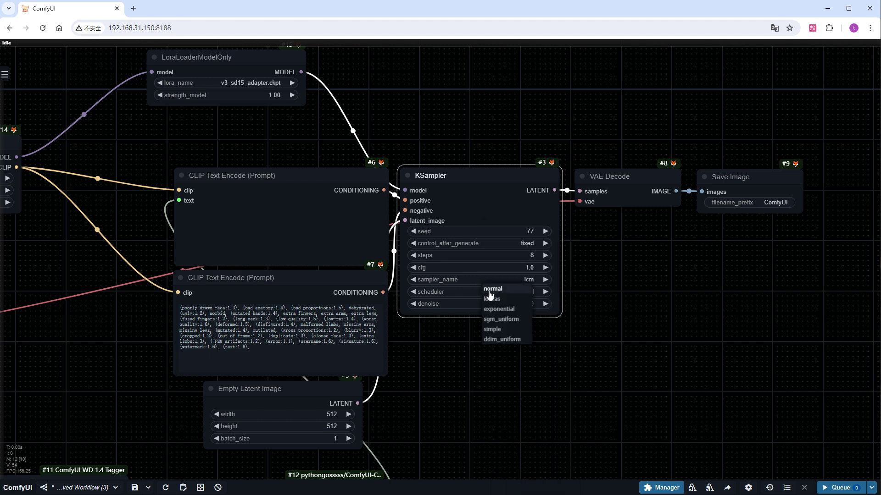
left_click(500, 319)
Set the Empty Latent Image width to 320 and batch size to 48.
left_click_drag(481, 404, 519, 356)
left_click(320, 414)
type("320")
key("Return")
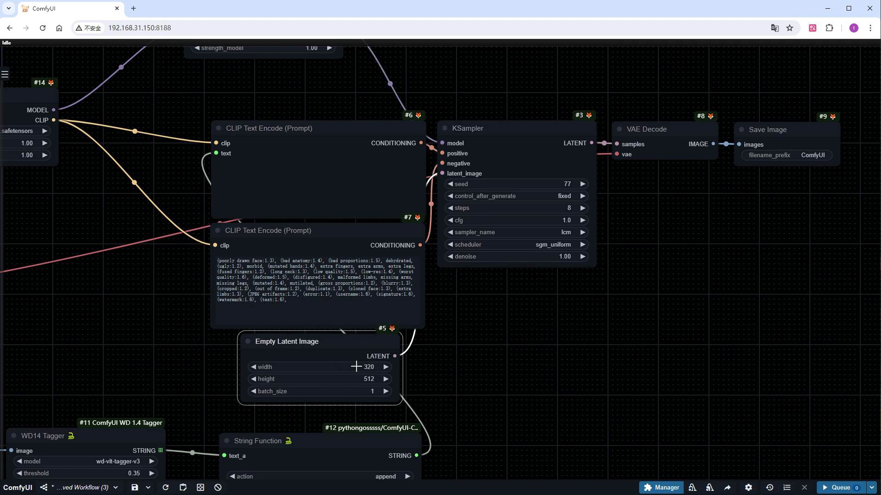
left_click(365, 391)
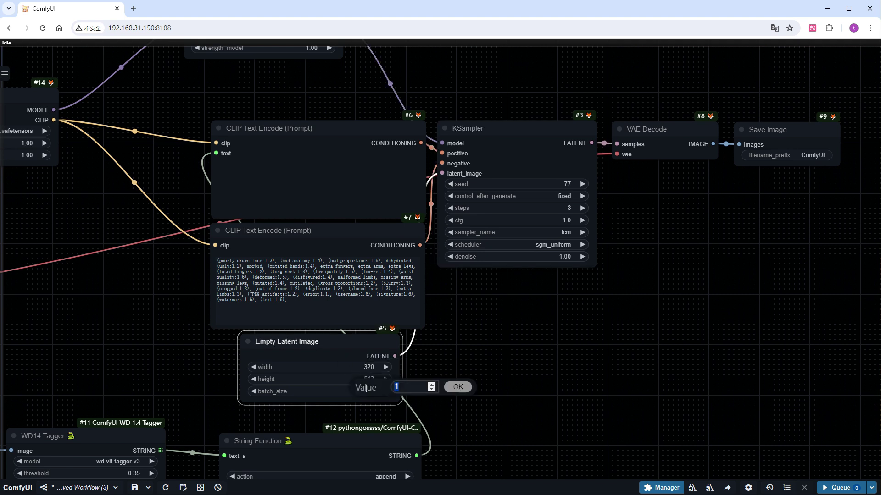
type("48")
key("Return")
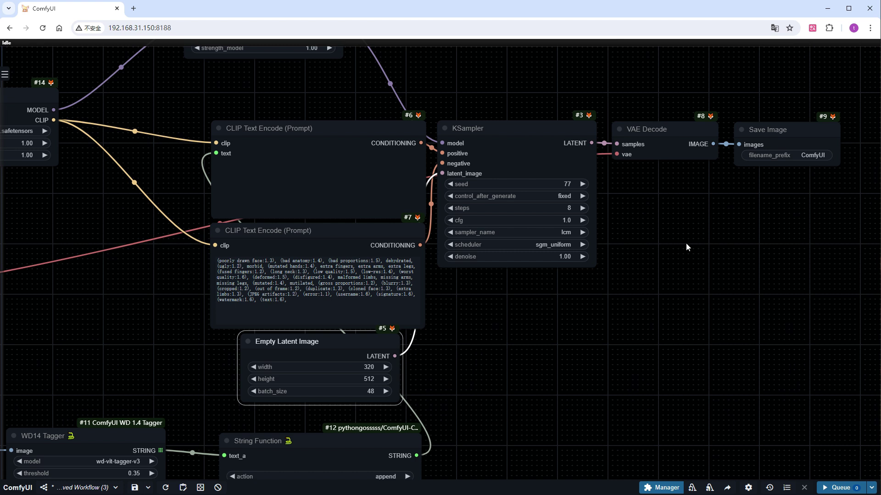
double_click(513, 310)
Add a Load VAE with vaeFtMse840000Ema_v10.safetensors feeding VAE Decode.
type("load")
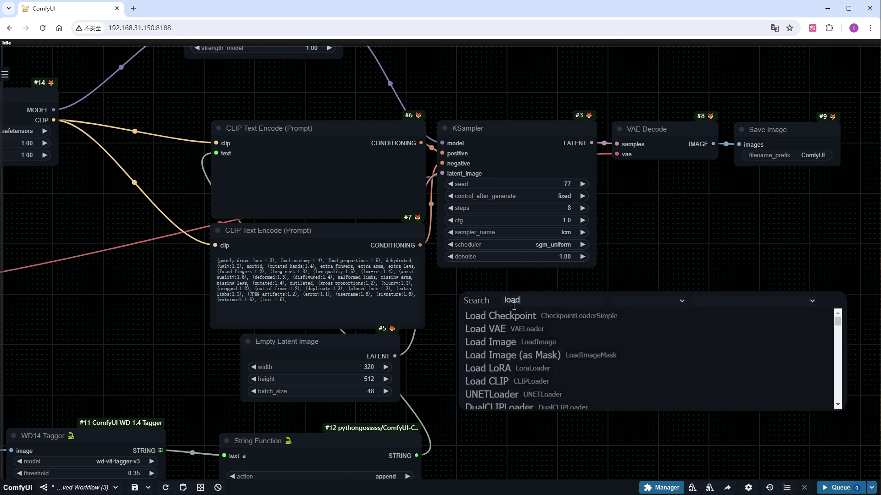
left_click(485, 329)
left_click(532, 317)
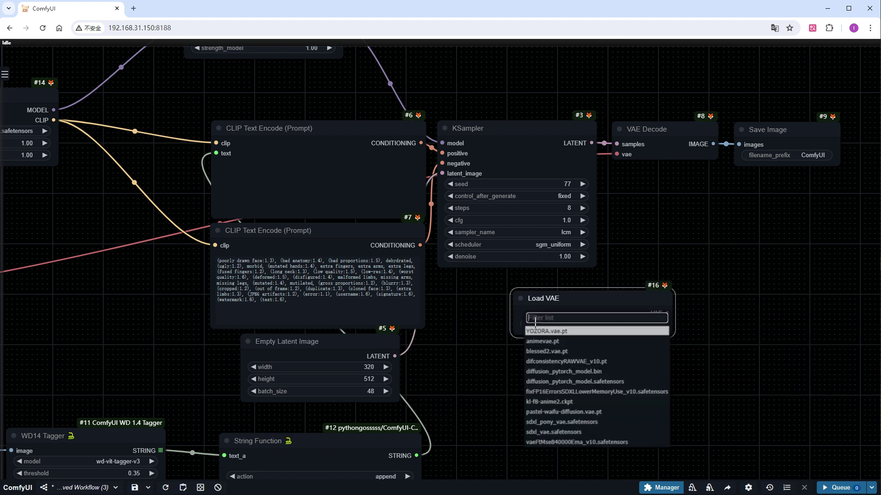
left_click(573, 442)
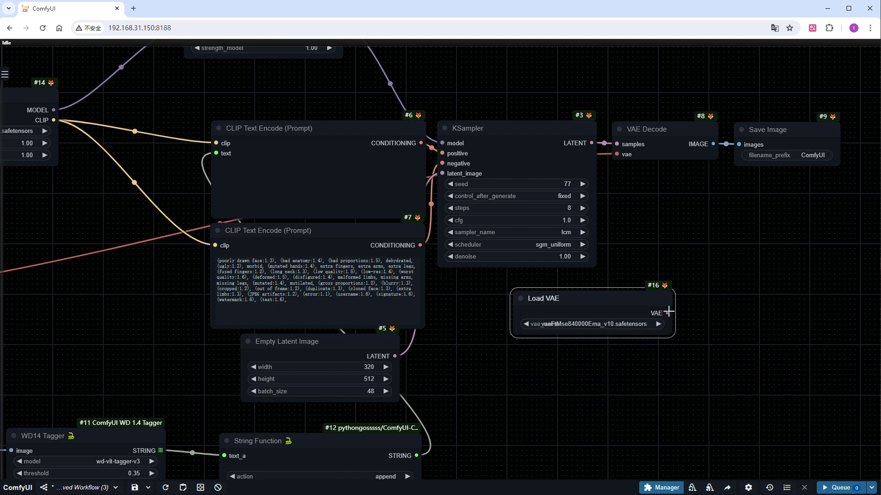
left_click_drag(667, 313, 616, 155)
Replace Save Image with a video/h264-mp4 Video Combine receiving the decoded images.
left_click_drag(758, 262, 517, 282)
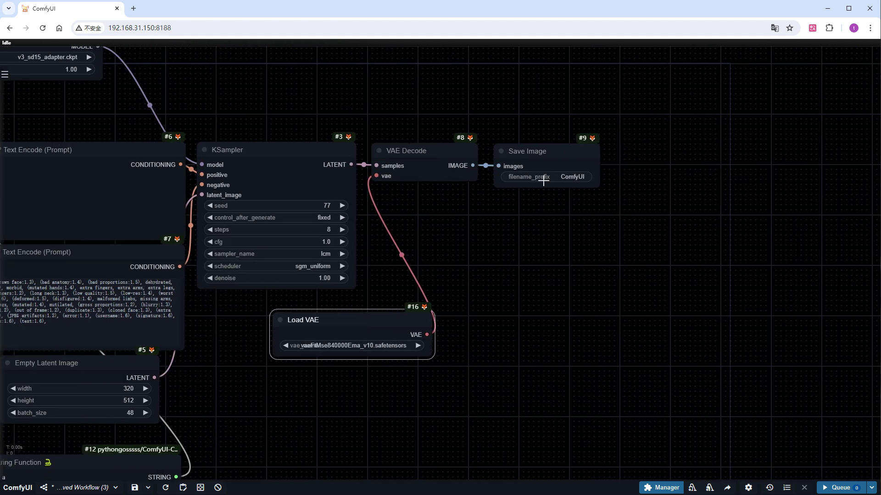
left_click(534, 156)
key("Delete")
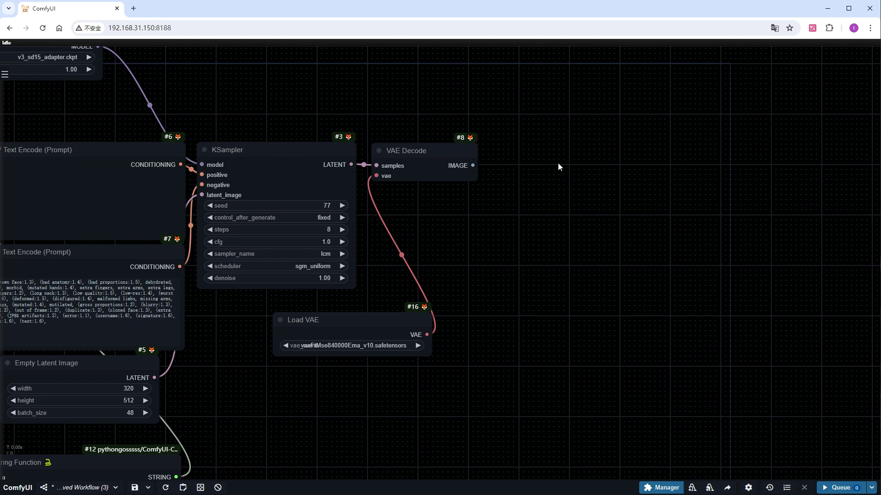
double_click(558, 163)
type("videoc")
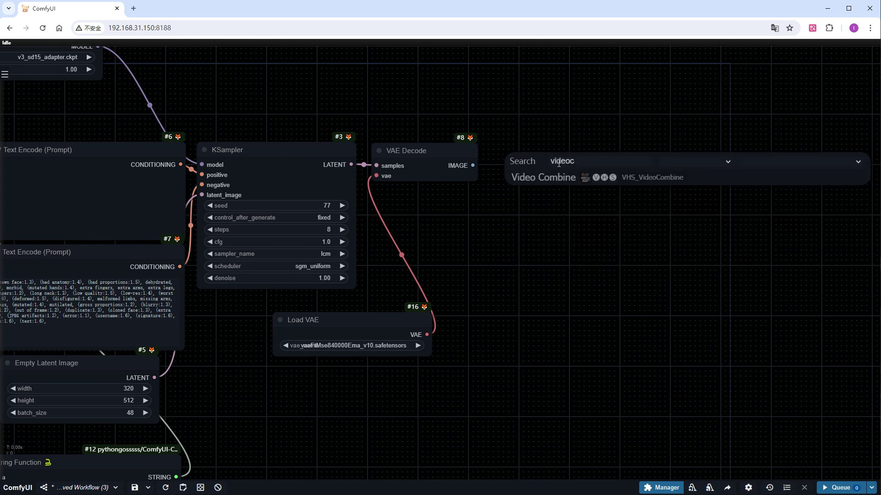
left_click(556, 179)
left_click(674, 237)
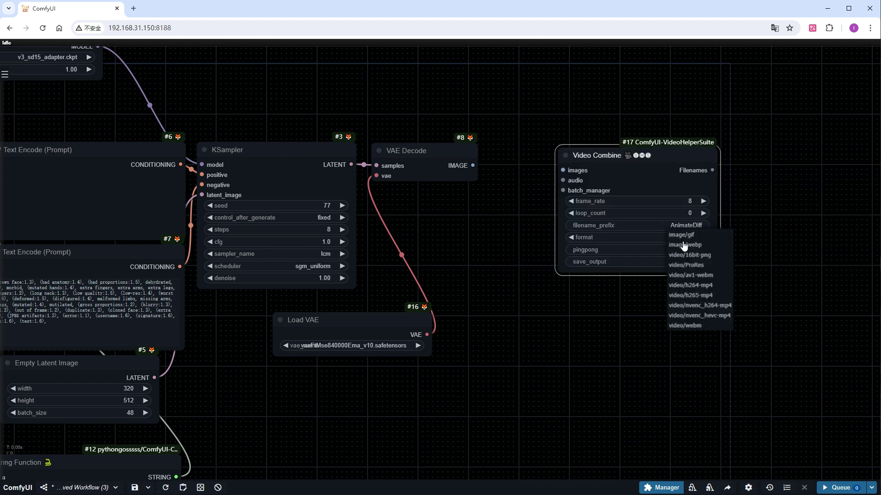
left_click(690, 285)
left_click_drag(472, 166, 562, 170)
Paste the IPAdapter Unified Loader, Prep Image For ClipVision and IPAdapter Advanced nodes below the Load Image area.
scroll(476, 340, "down", 7)
left_click_drag(458, 448, 571, 196)
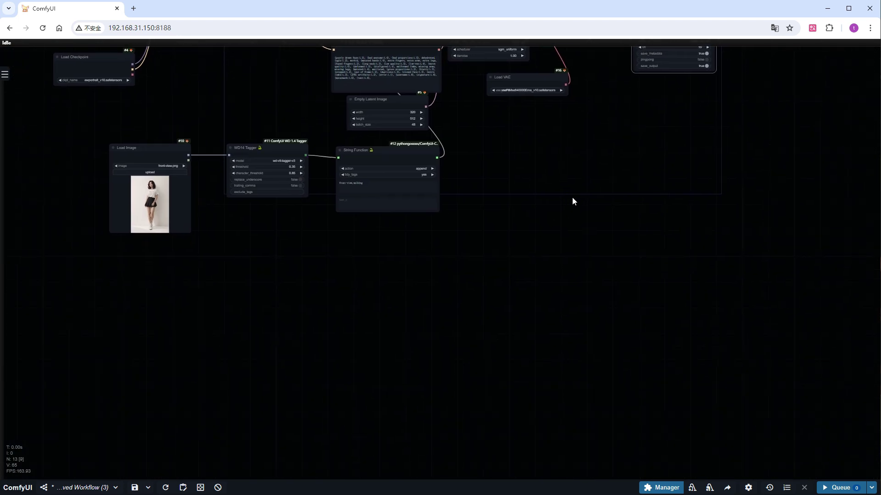
scroll(302, 339, "up", 5)
left_click_drag(450, 227, 455, 263)
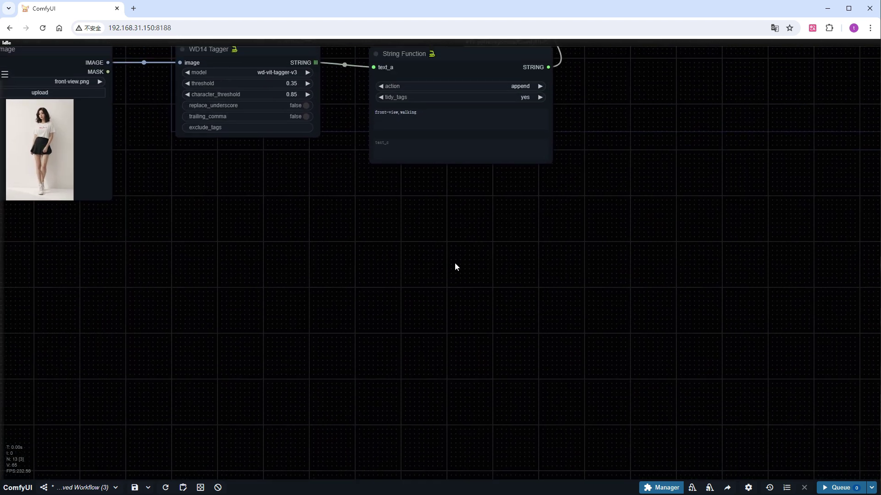
key("ctrl+v")
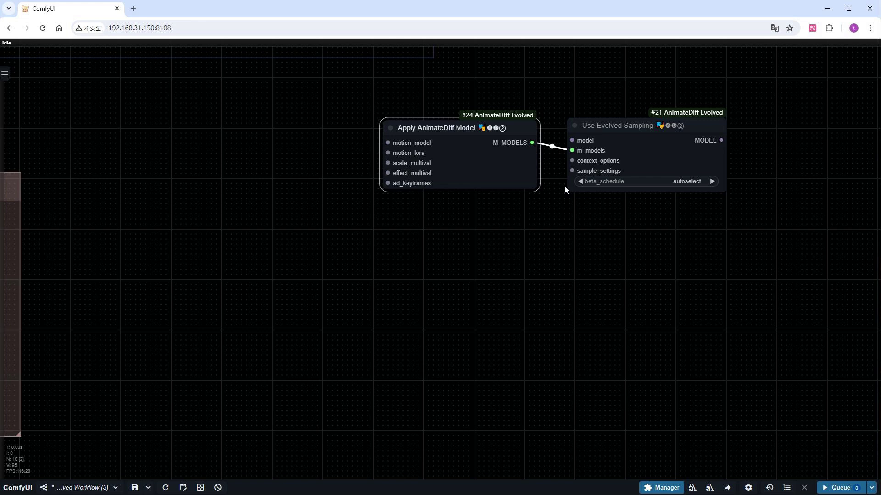
Undo to restore the full AnimateDiff group with its links.
key("ctrl+z")
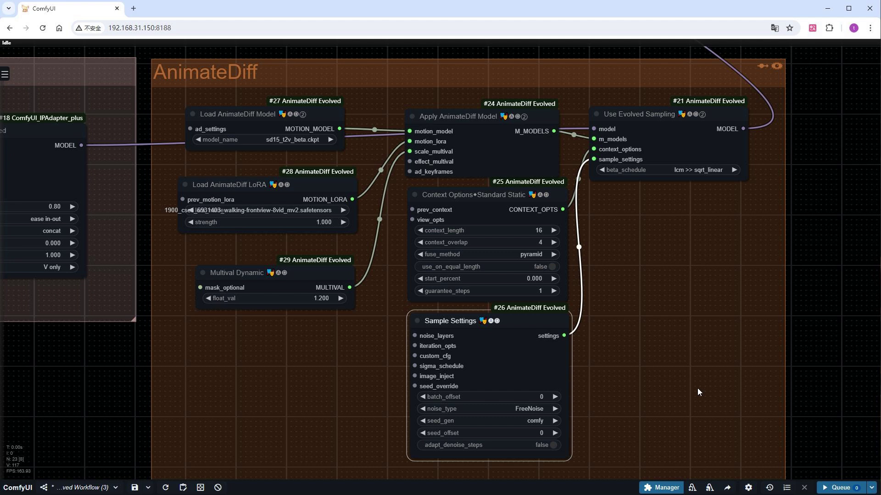
Paste Apply AnimateDiff, Use Evolved Sampling, KSampler, VAE Decode and Video Combine with links, right of AnimateDiff.
scroll(698, 391, "down", 3)
left_click_drag(817, 410, 299, 403)
scroll(310, 410, "up", 3)
key("ctrl+shift+v")
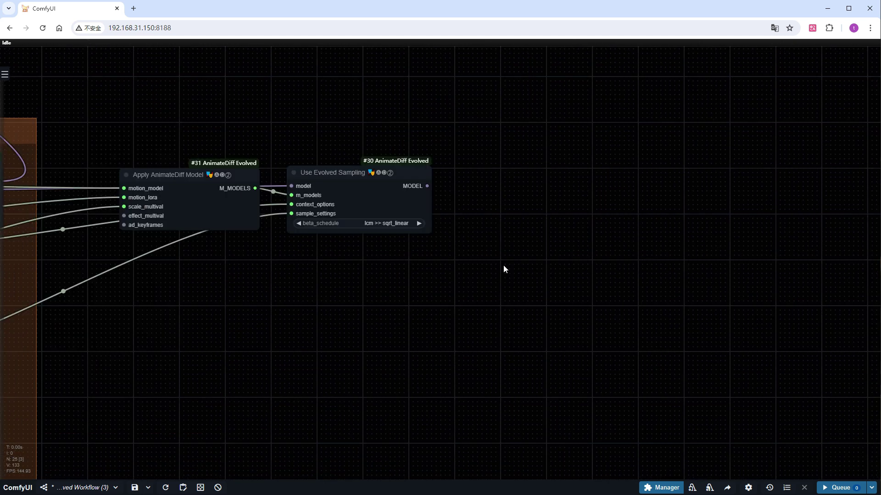
key("ctrl+shift+v")
key("ctrl+shift+v")
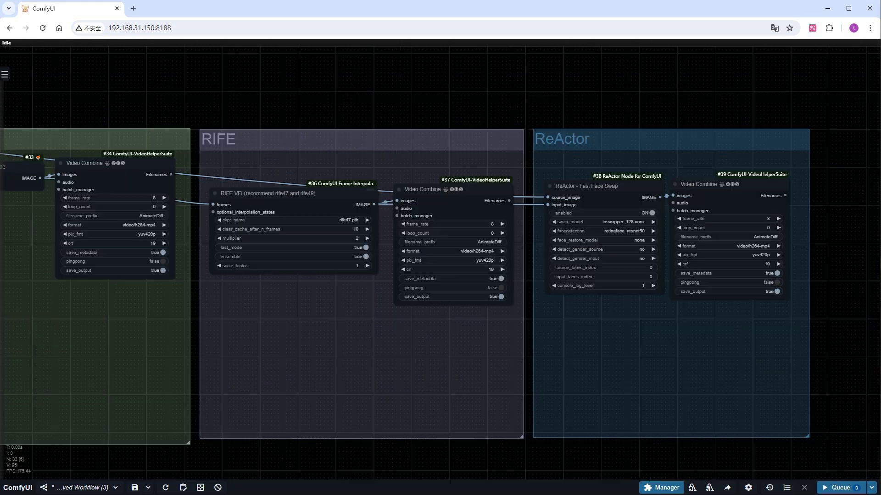
Zoom out and pan to check the RIFE and ReActor groups after the upscale group.
scroll(350, 382, "down", 5)
scroll(560, 423, "left", 5)
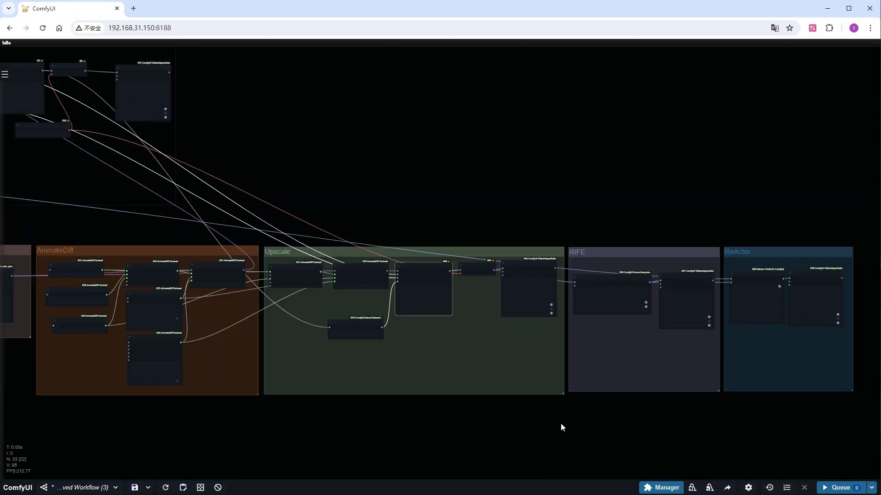
Queue the full workflow to generate the walking-girl videos.
left_click(841, 487)
scroll(556, 429, "down", 3)
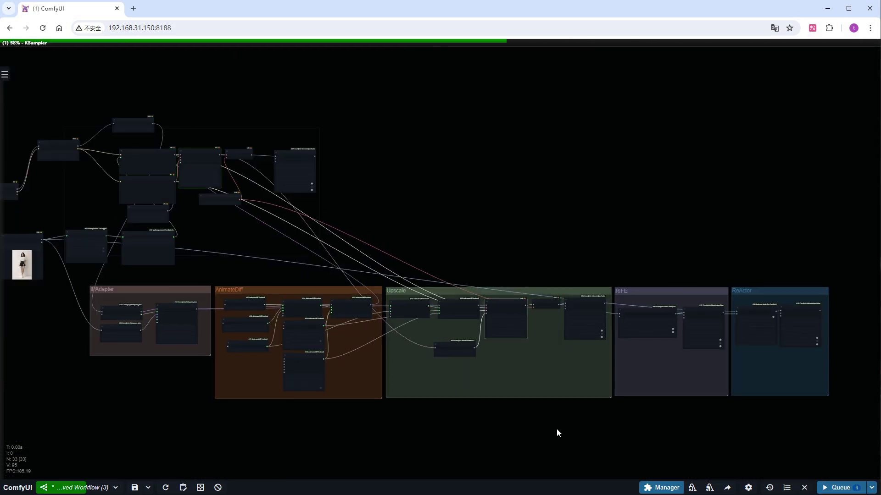
scroll(567, 168, "up", 5)
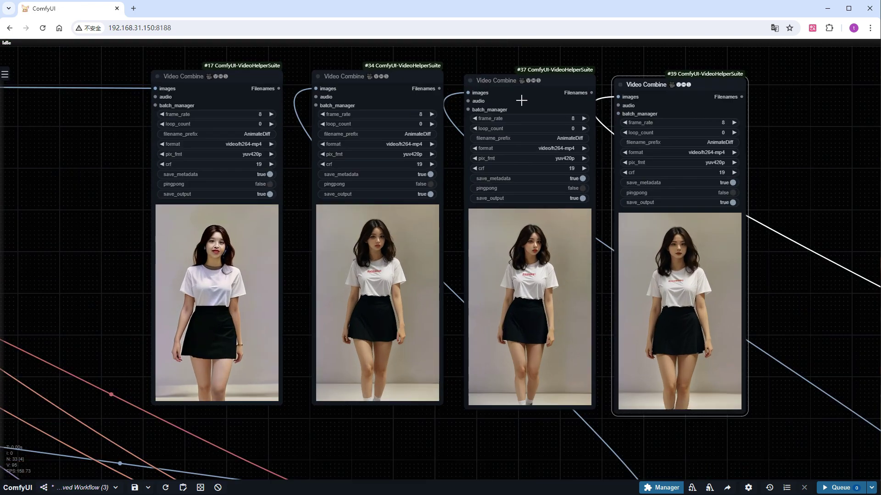
Align the third and last Video Combine previews (#37 and #39) with the others.
scroll(521, 100, "up", 2)
scroll(522, 100, "down", 1)
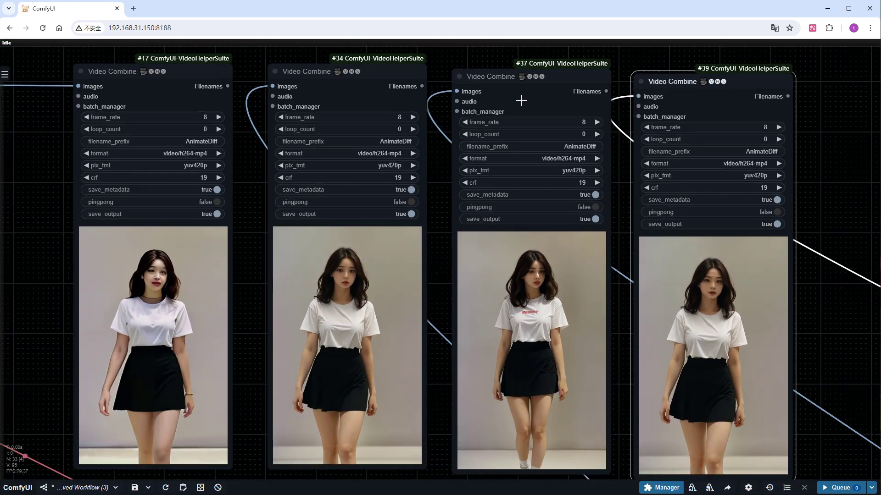
left_click_drag(669, 85, 667, 77)
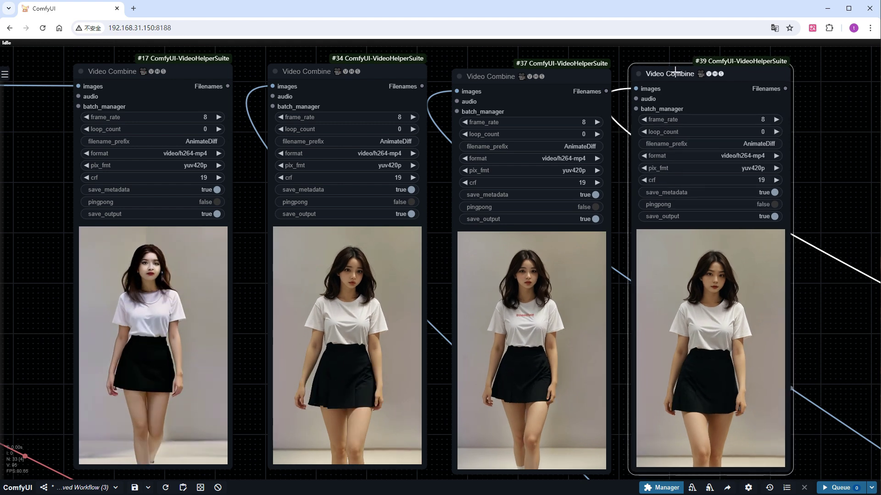
left_click_drag(597, 76, 596, 73)
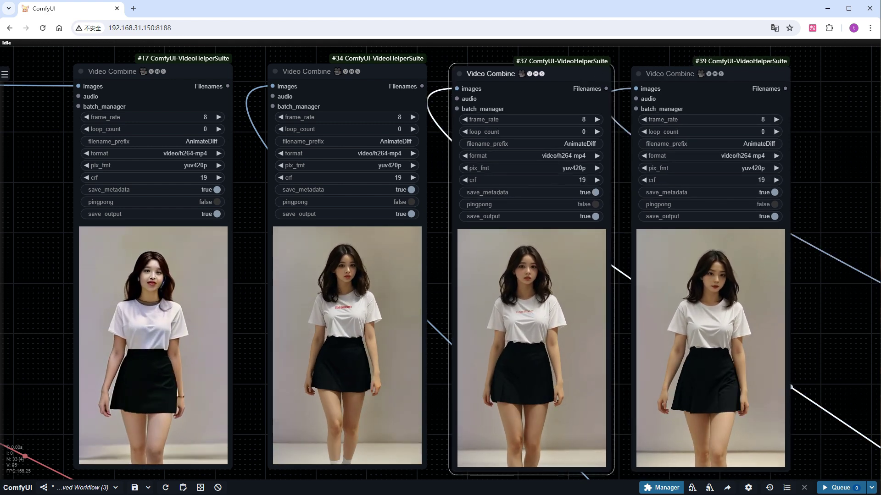